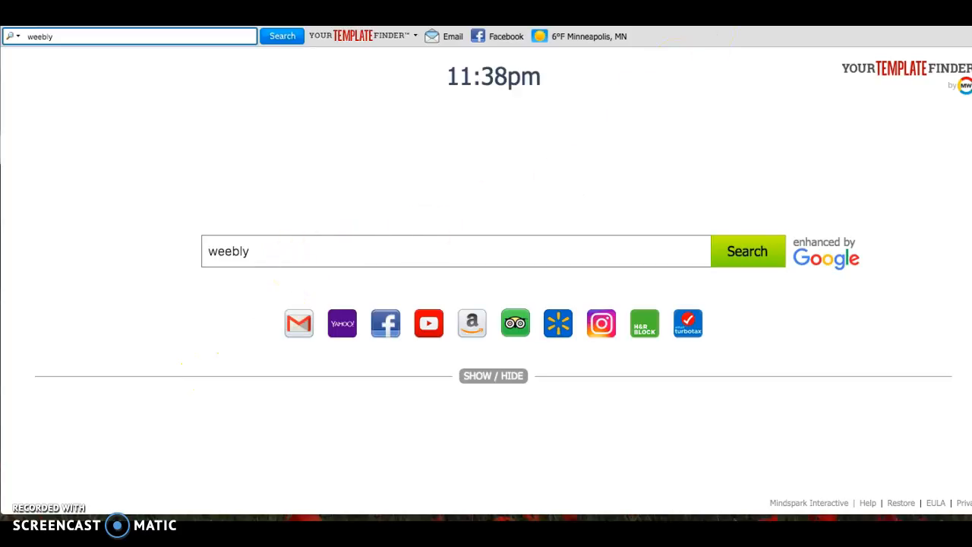
Search the web for weebly and open the 5th-grade class site in the Weebly site editor.
{"action": "key", "text": "Return"}
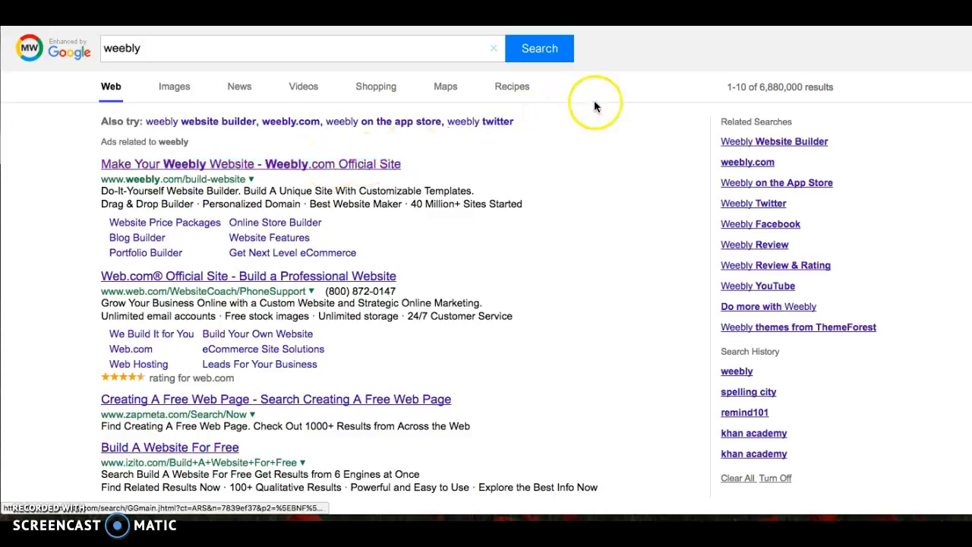
{"action": "key", "text": "ctrl+Tab"}
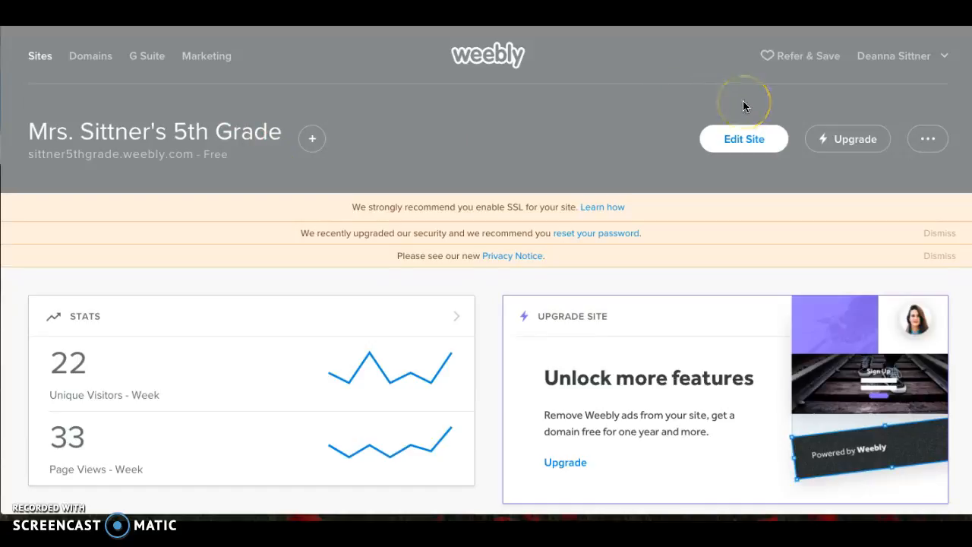
{"action": "left_click", "coordinate": [750, 142]}
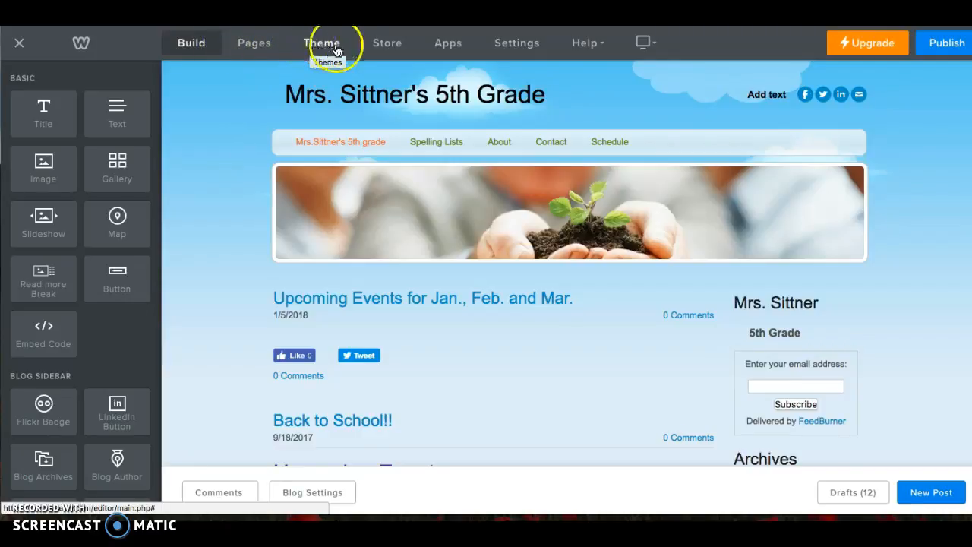
Show the site's page list and look through the Spelling Lists and About pages.
{"action": "left_click", "coordinate": [245, 47]}
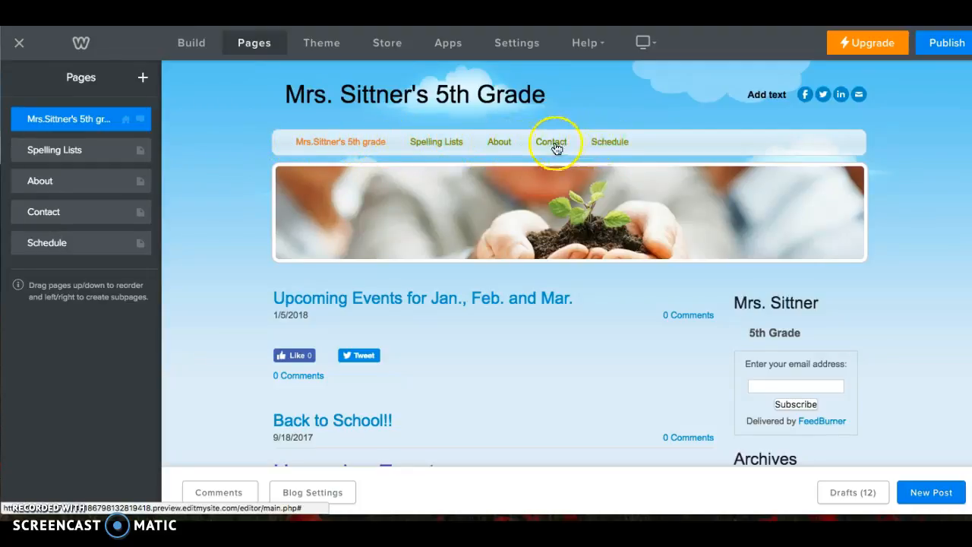
{"action": "left_click", "coordinate": [431, 145]}
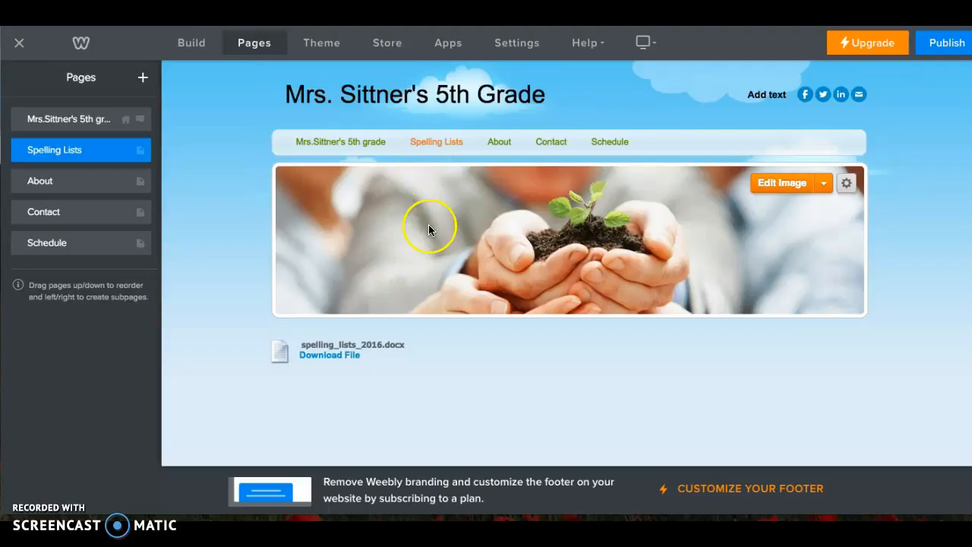
{"action": "left_click", "coordinate": [499, 144]}
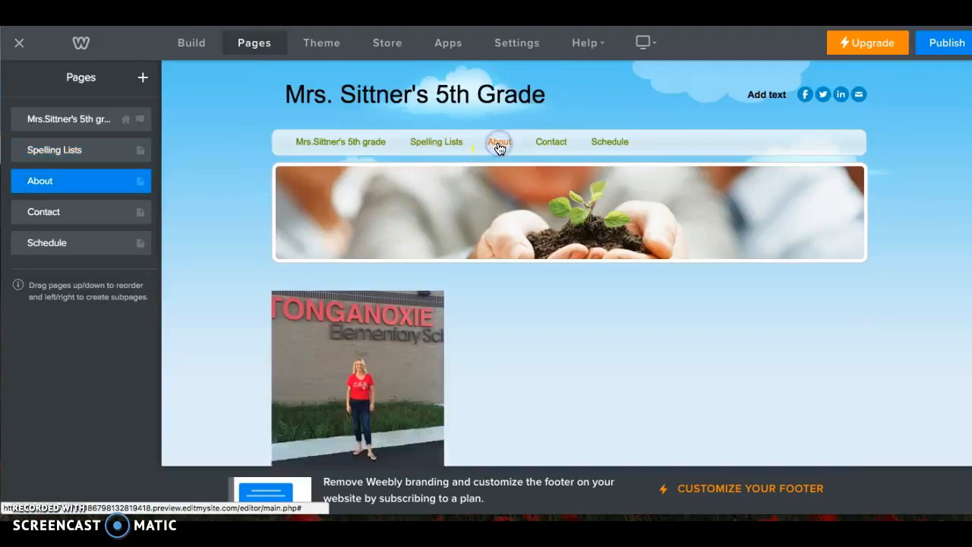
{"action": "scroll", "coordinate": [496, 334], "scroll_direction": "down", "scroll_amount": 1}
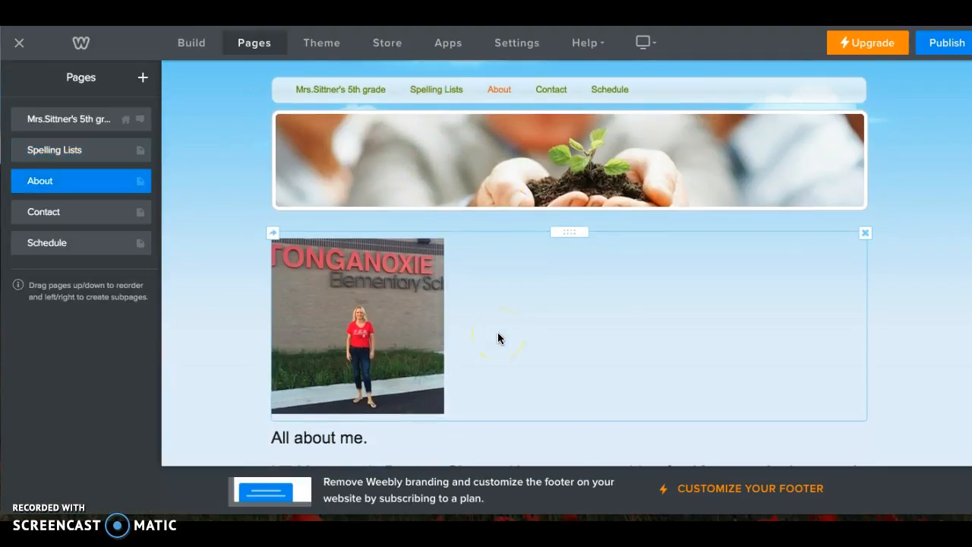
{"action": "scroll", "coordinate": [497, 337], "scroll_direction": "down", "scroll_amount": 2}
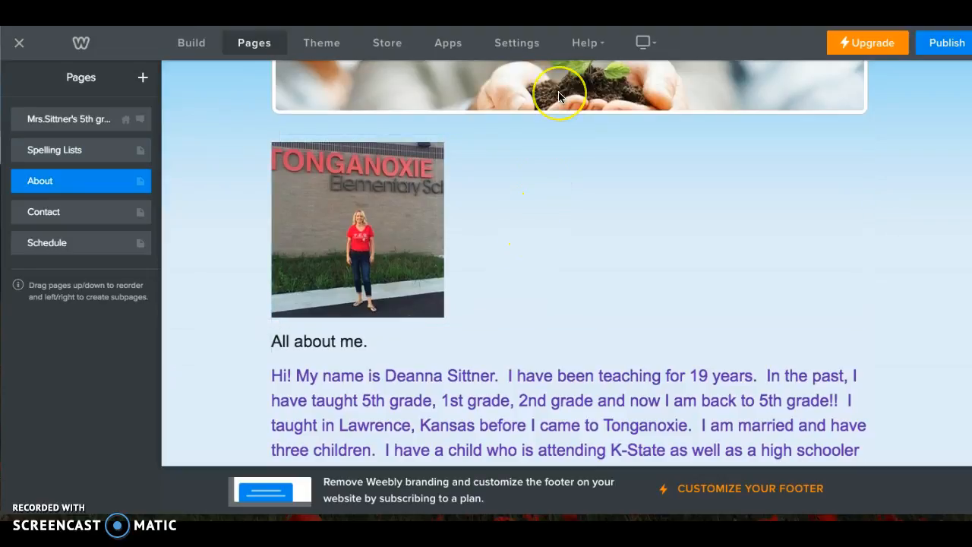
{"action": "scroll", "coordinate": [540, 190], "scroll_direction": "up", "scroll_amount": 3}
View the Contact page and read through the daily schedule on the Schedule page.
{"action": "left_click", "coordinate": [555, 144]}
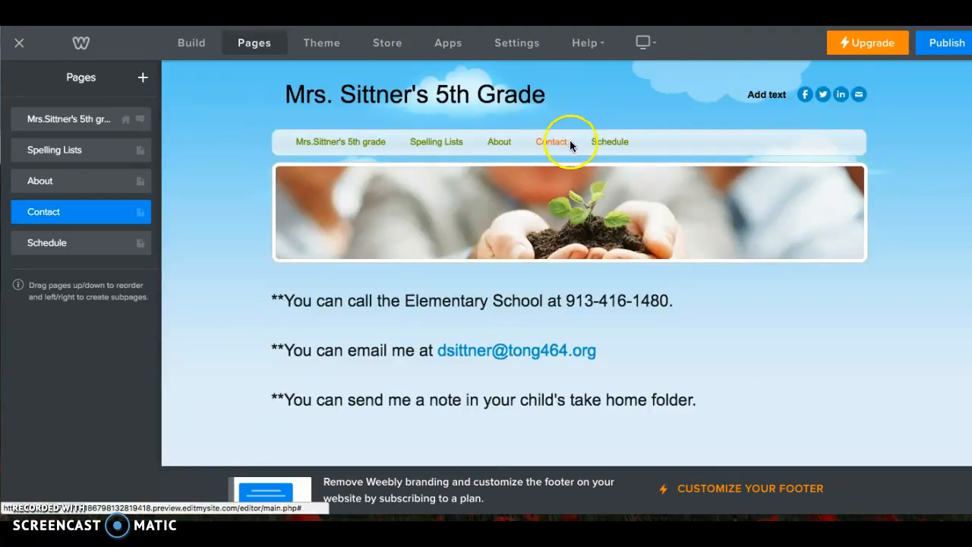
{"action": "left_click", "coordinate": [612, 143]}
{"action": "left_click", "coordinate": [583, 254]}
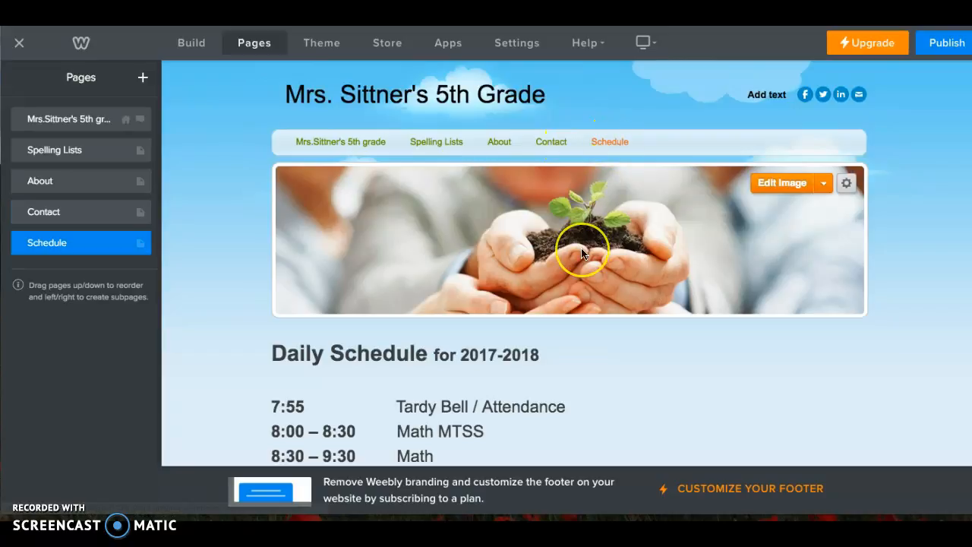
{"action": "scroll", "coordinate": [583, 254], "scroll_direction": "down", "scroll_amount": 2}
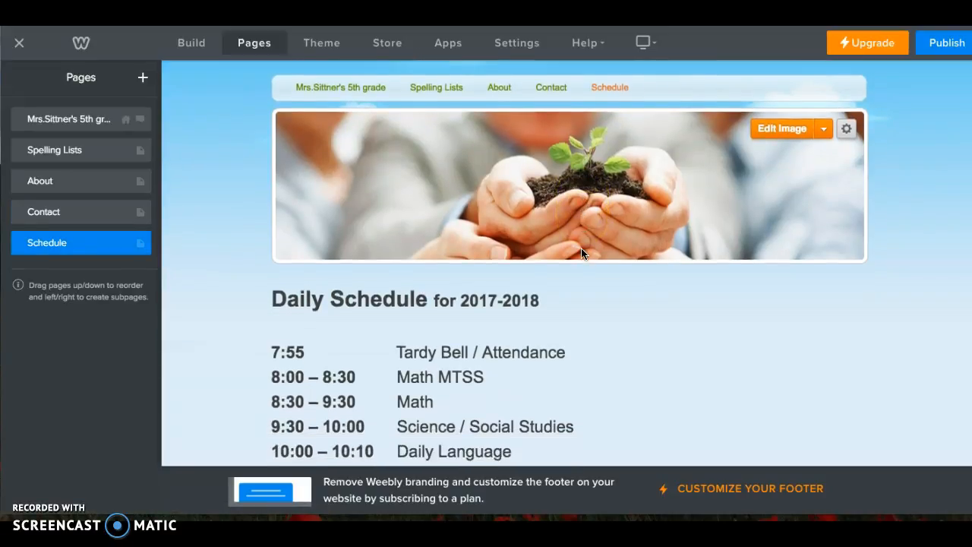
{"action": "scroll", "coordinate": [583, 254], "scroll_direction": "down", "scroll_amount": 1}
{"action": "scroll", "coordinate": [585, 195], "scroll_direction": "down", "scroll_amount": 6}
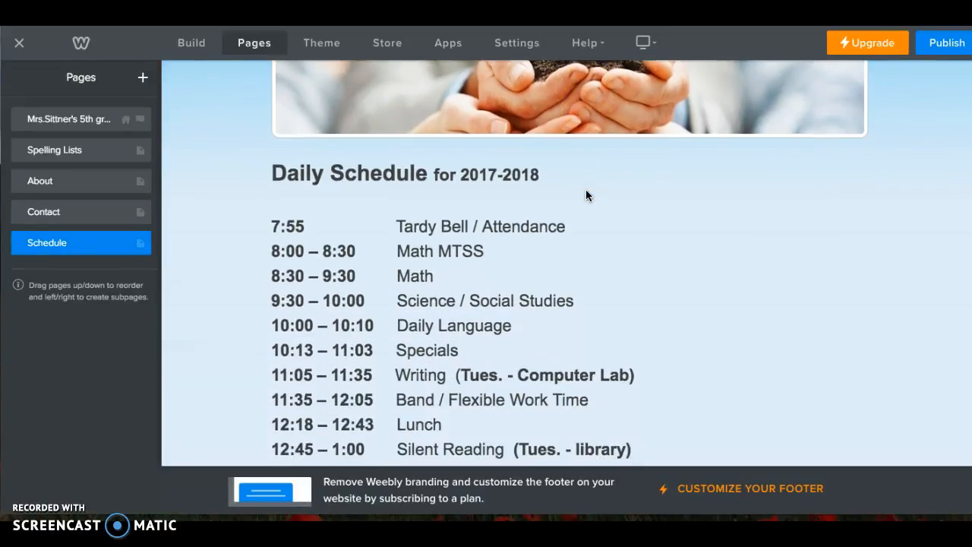
{"action": "scroll", "coordinate": [586, 194], "scroll_direction": "up", "scroll_amount": 8}
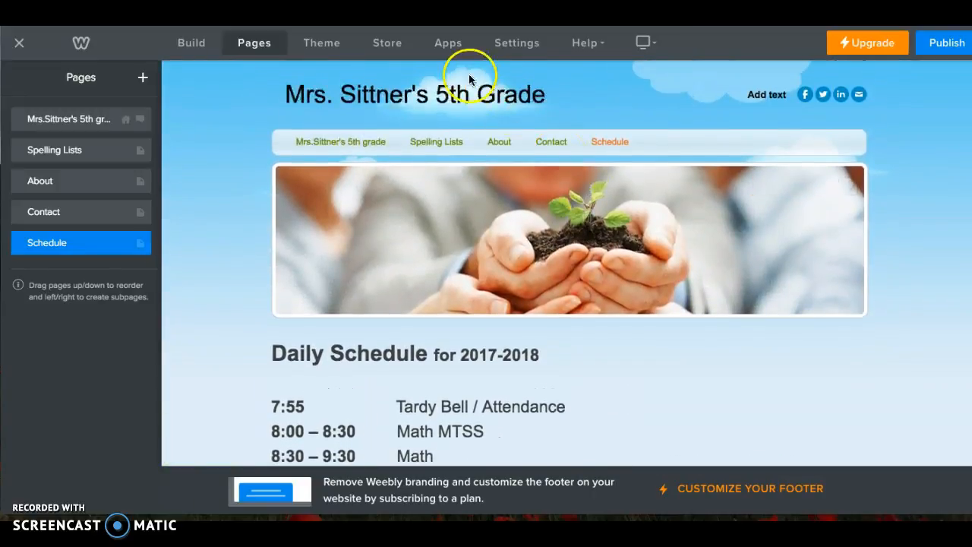
Return to the class home page and open the post "Upcoming Events for Jan., Feb. and Mar." for editing.
{"action": "left_click", "coordinate": [374, 144]}
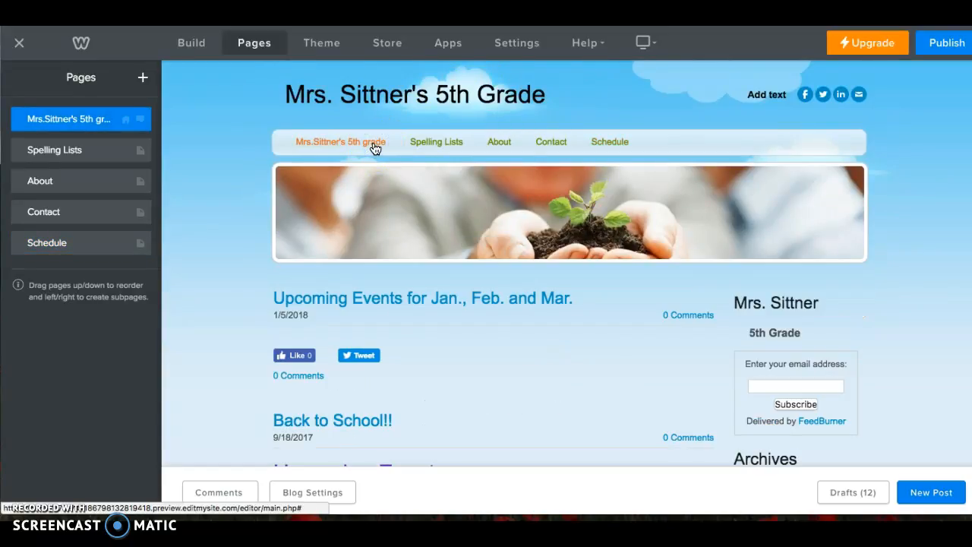
{"action": "scroll", "coordinate": [419, 302], "scroll_direction": "down", "scroll_amount": 2}
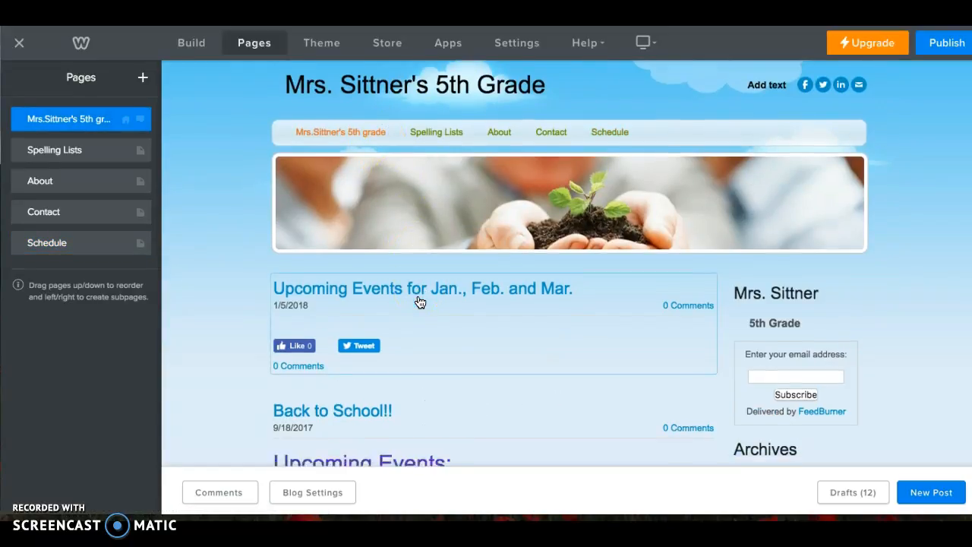
{"action": "scroll", "coordinate": [420, 302], "scroll_direction": "down", "scroll_amount": 2}
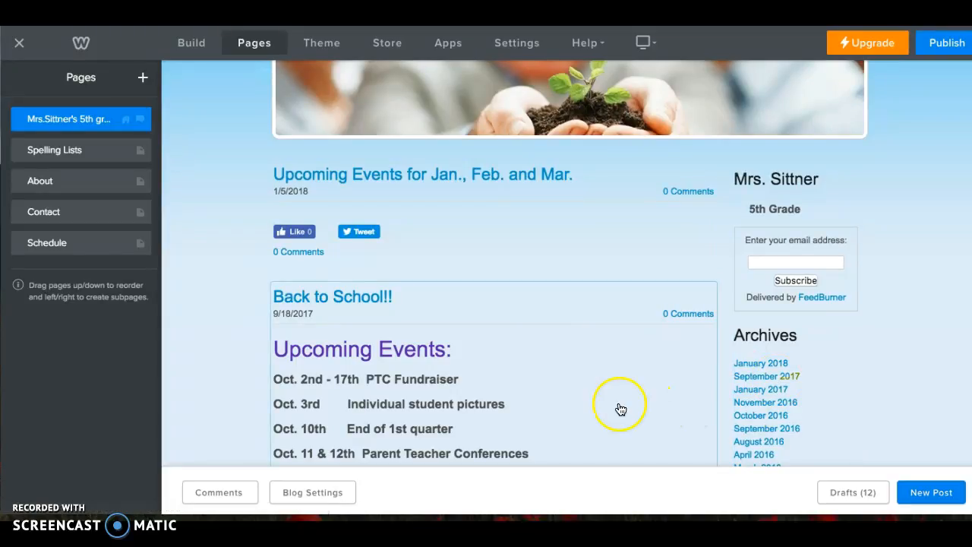
{"action": "left_click", "coordinate": [414, 175]}
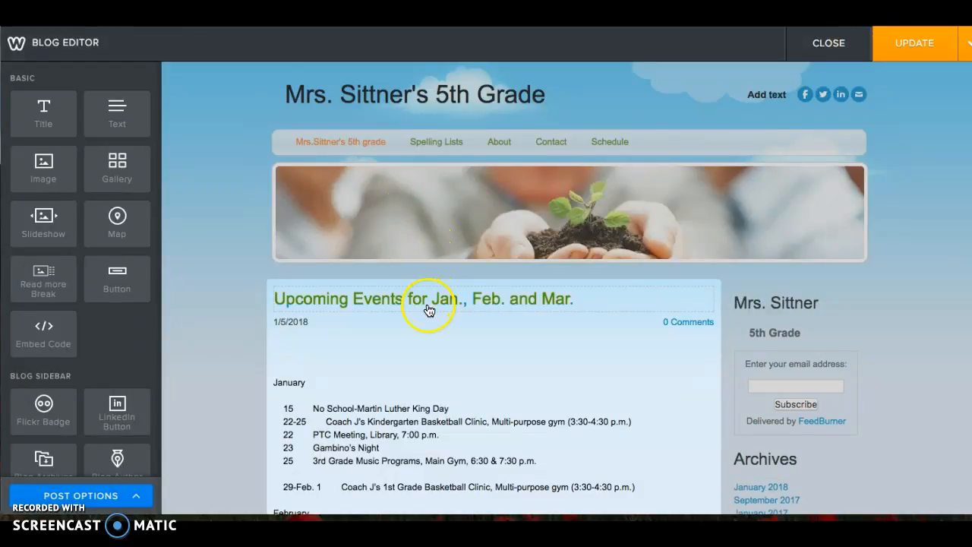
Read through the January and February event listings in the opened blog post.
{"action": "scroll", "coordinate": [430, 309], "scroll_direction": "down", "scroll_amount": 3}
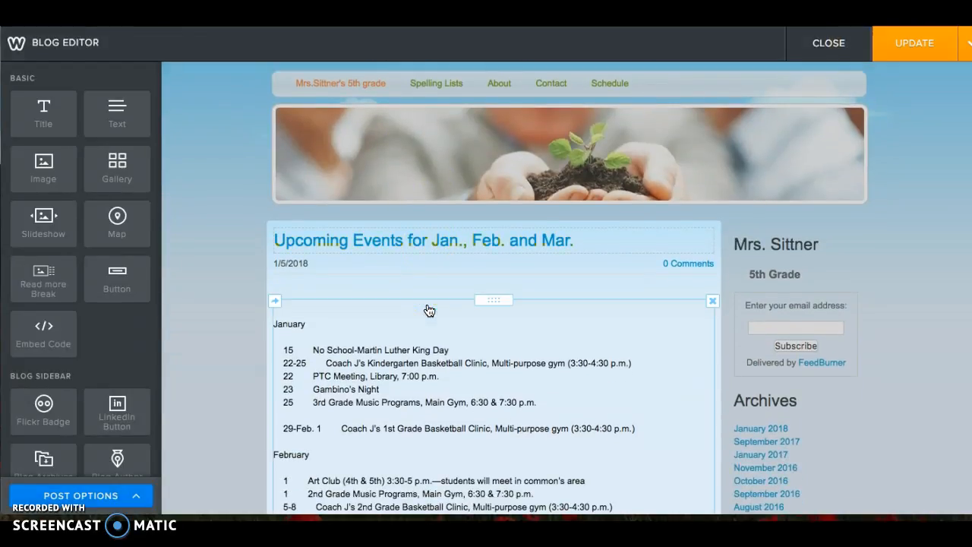
{"action": "scroll", "coordinate": [429, 310], "scroll_direction": "down", "scroll_amount": 3}
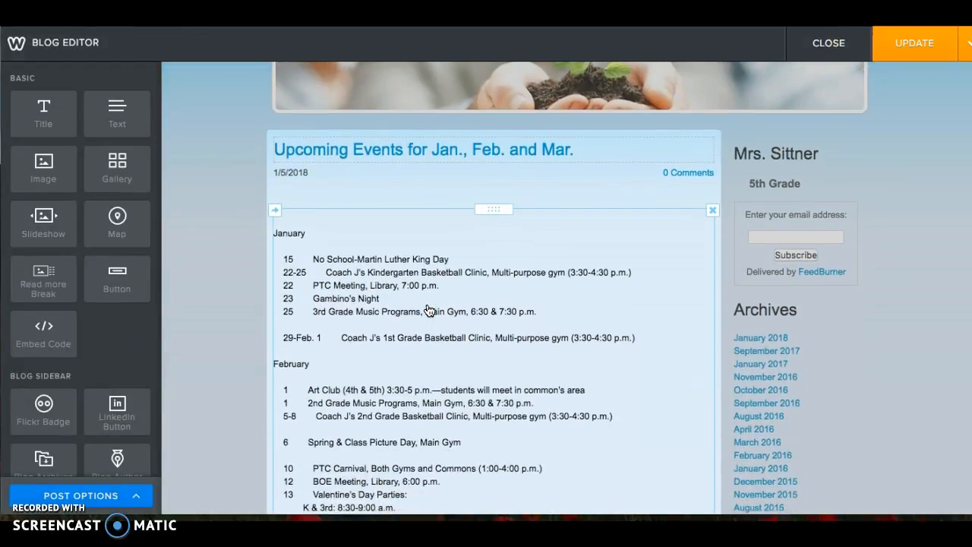
{"action": "scroll", "coordinate": [429, 310], "scroll_direction": "down", "scroll_amount": 2}
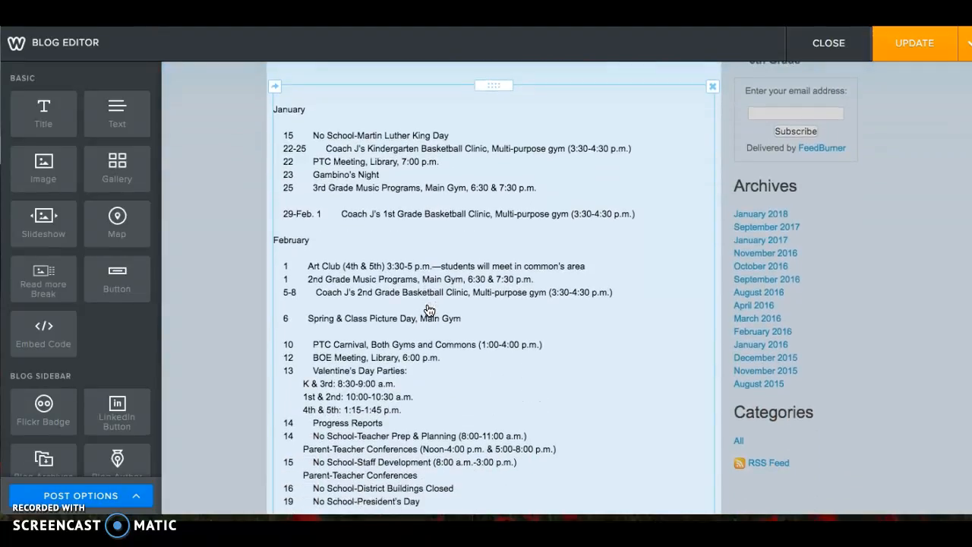
{"action": "scroll", "coordinate": [429, 310], "scroll_direction": "down", "scroll_amount": 1}
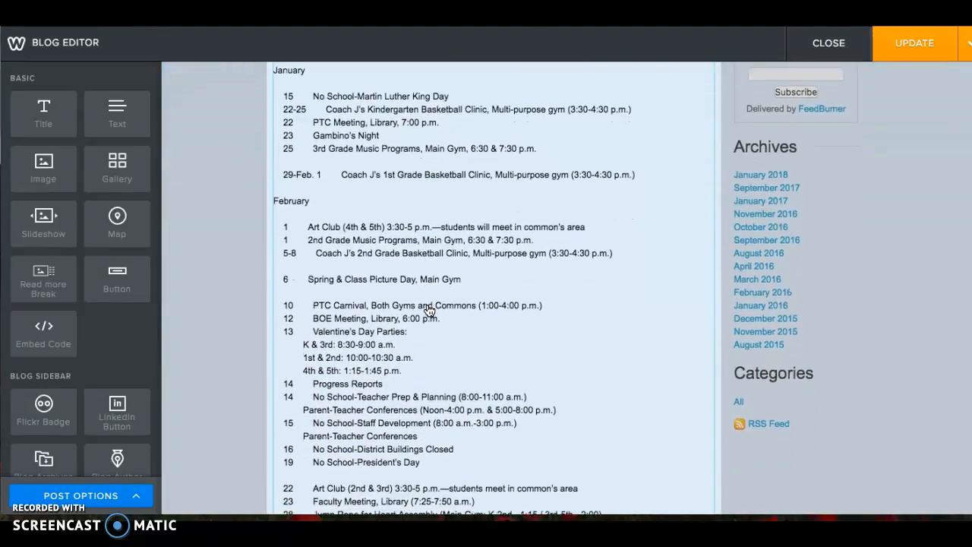
{"action": "scroll", "coordinate": [429, 310], "scroll_direction": "up", "scroll_amount": 1}
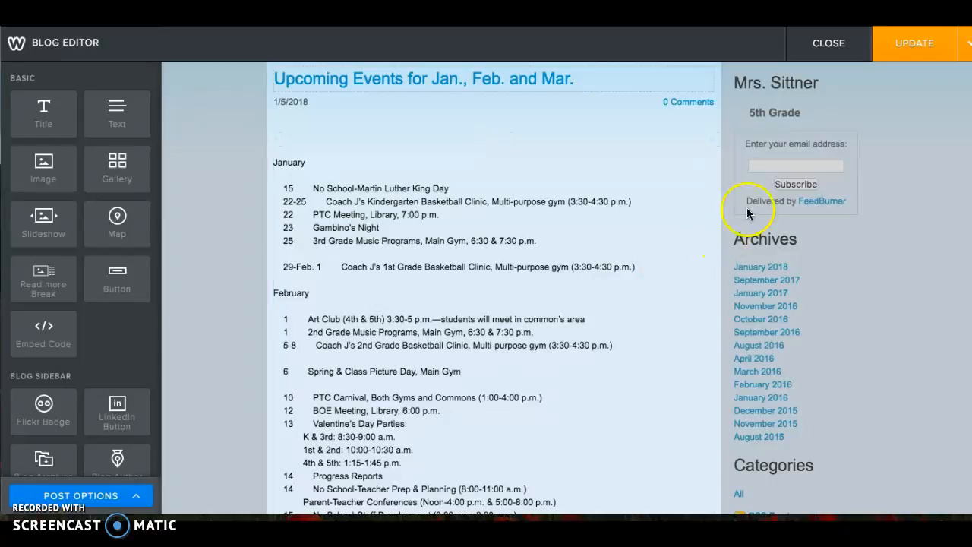
{"action": "left_click", "coordinate": [771, 176]}
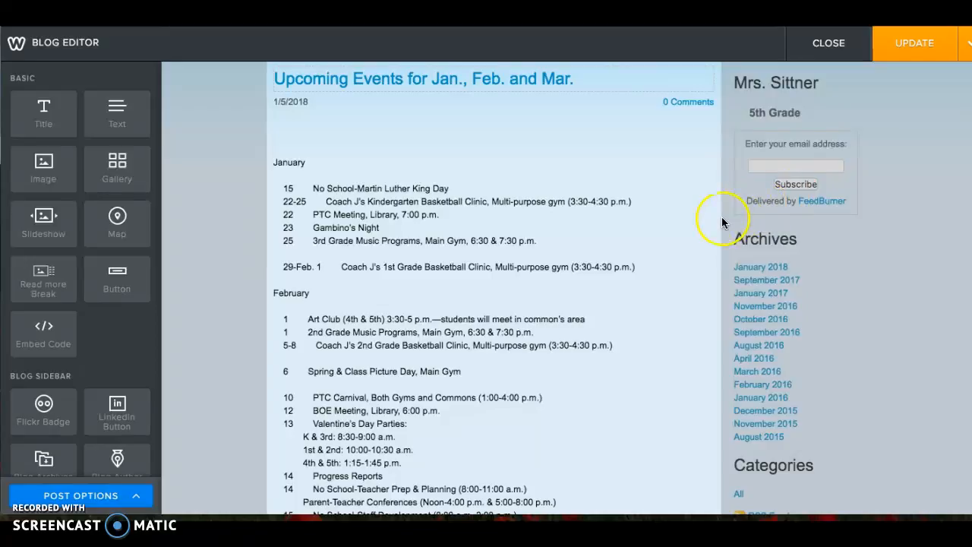
{"action": "scroll", "coordinate": [721, 221], "scroll_direction": "down", "scroll_amount": 1}
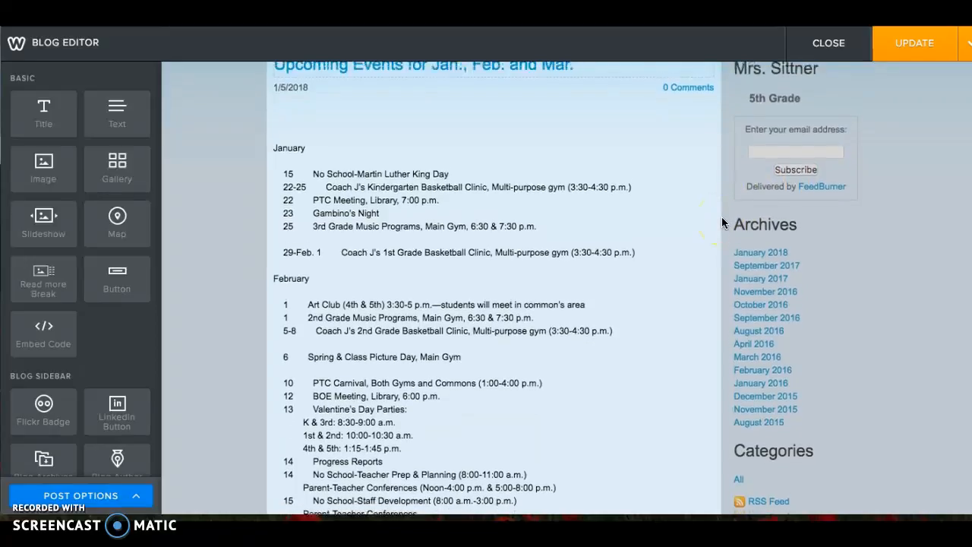
{"action": "scroll", "coordinate": [721, 222], "scroll_direction": "up", "scroll_amount": 2}
{"action": "scroll", "coordinate": [722, 218], "scroll_direction": "up", "scroll_amount": 3}
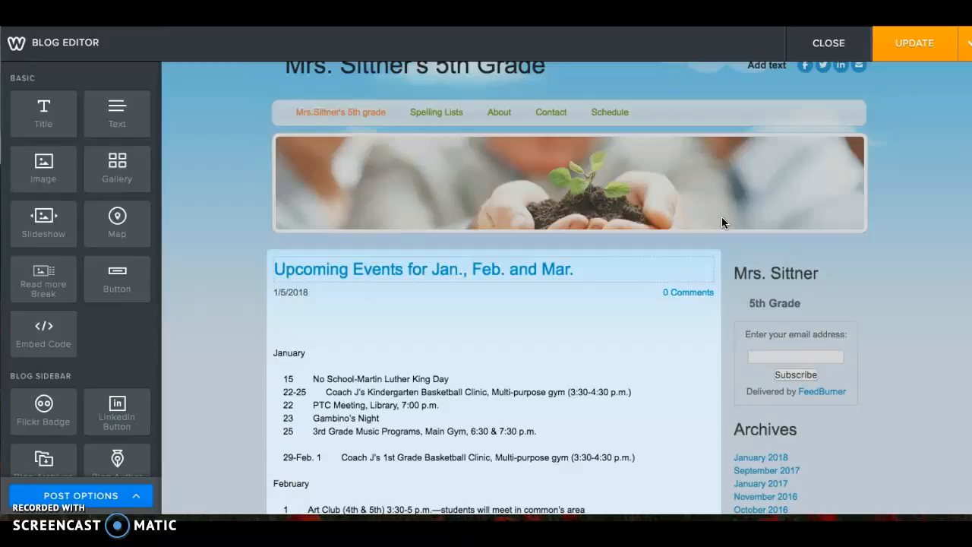
{"action": "scroll", "coordinate": [722, 222], "scroll_direction": "up", "scroll_amount": 1}
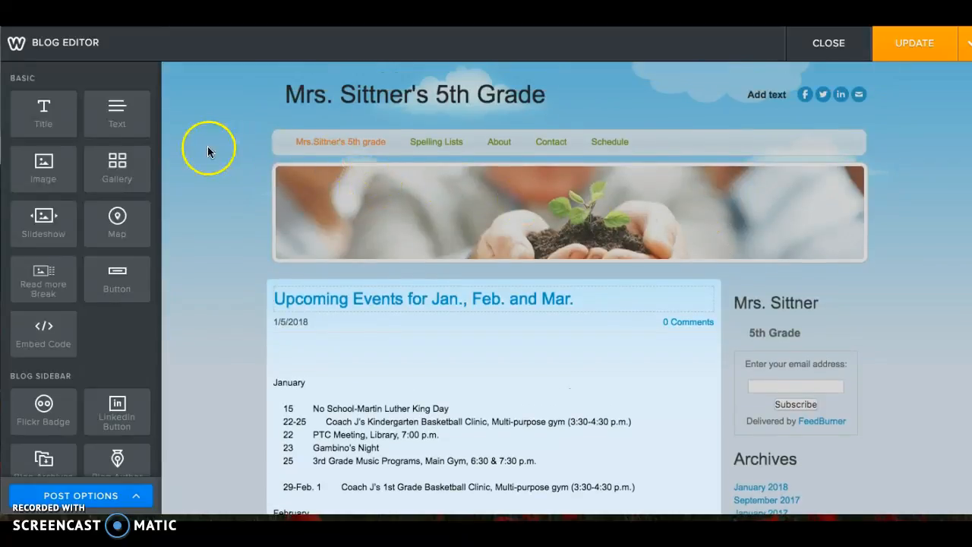
Add an empty text element above the January events in the post and place the cursor in it.
{"action": "left_click", "coordinate": [56, 120]}
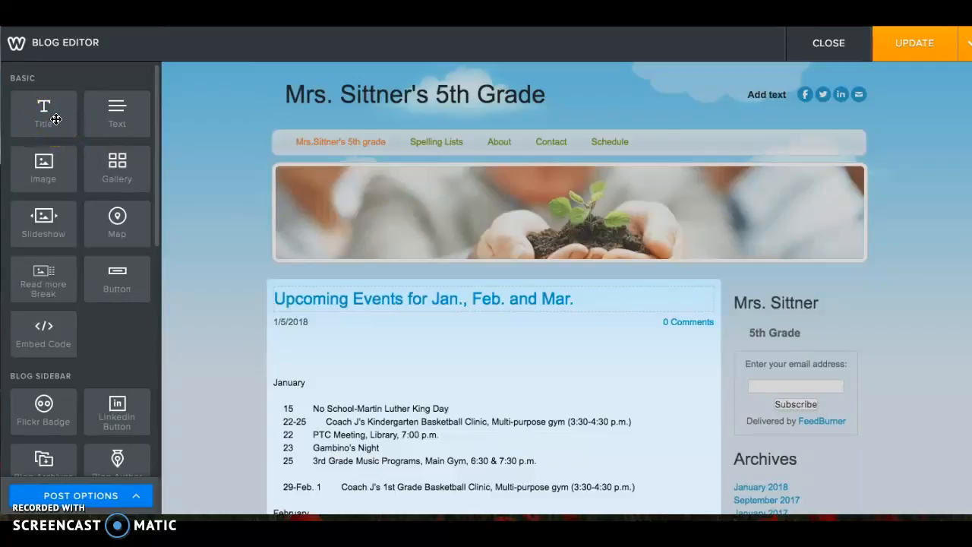
{"action": "left_click", "coordinate": [100, 118]}
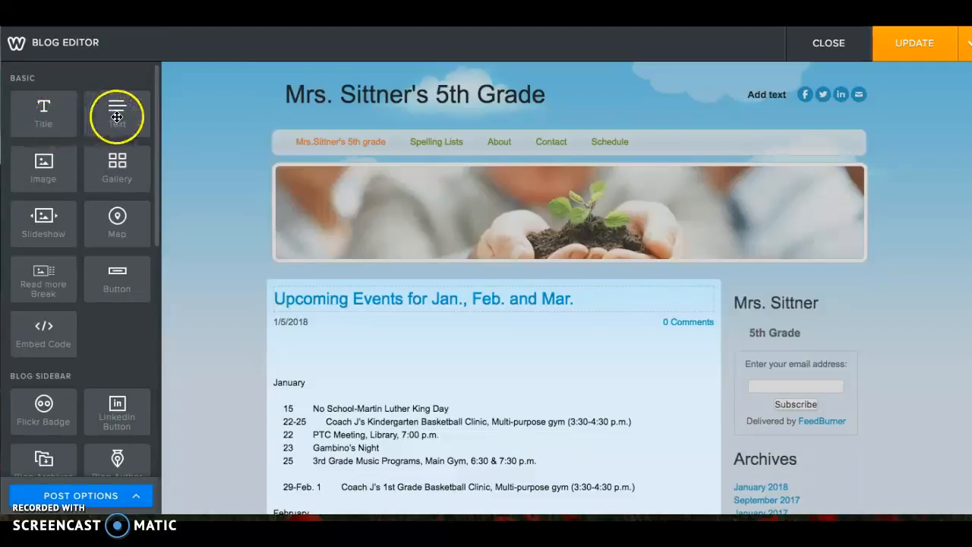
{"action": "left_click_drag", "start_coordinate": [116, 117], "coordinate": [410, 343]}
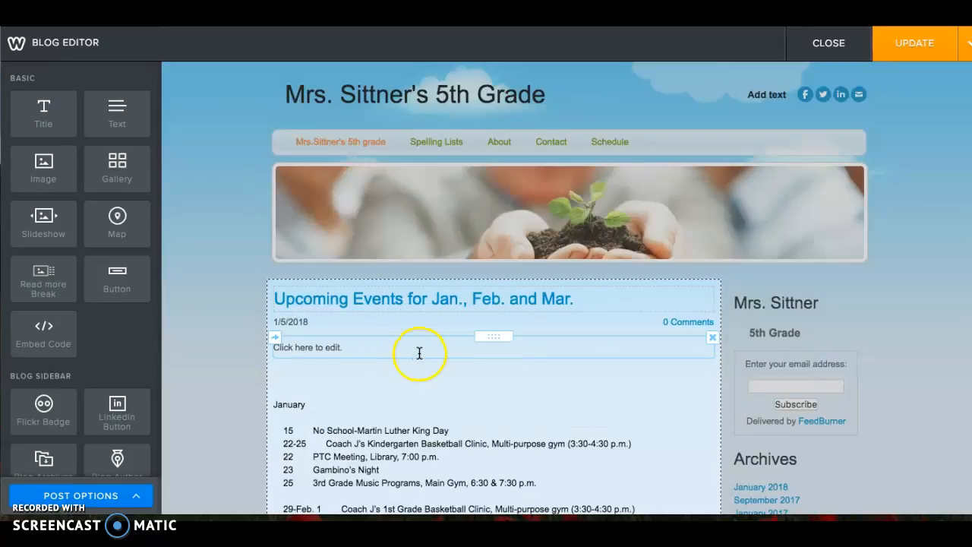
{"action": "left_click", "coordinate": [401, 351]}
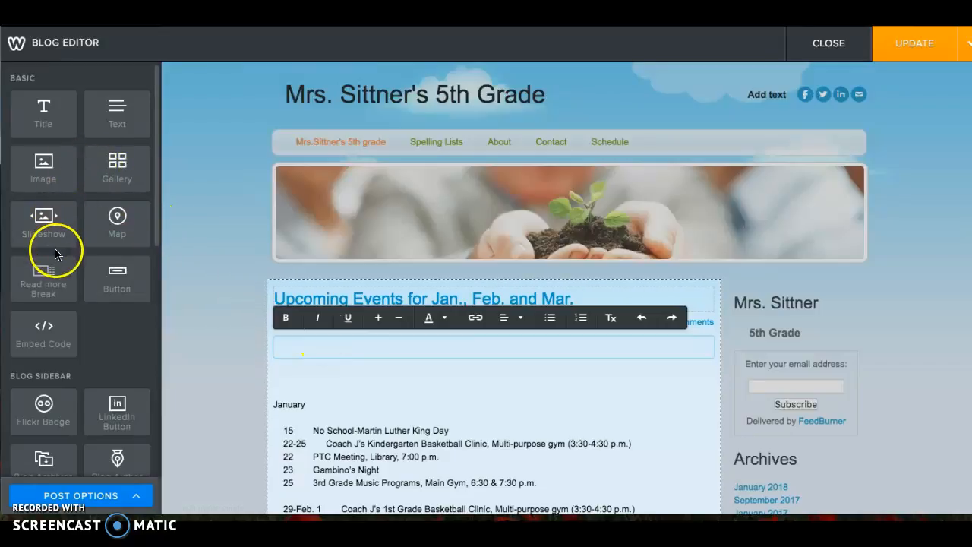
Look over the post's layout and the event listings below the new text element.
{"action": "left_click", "coordinate": [47, 215]}
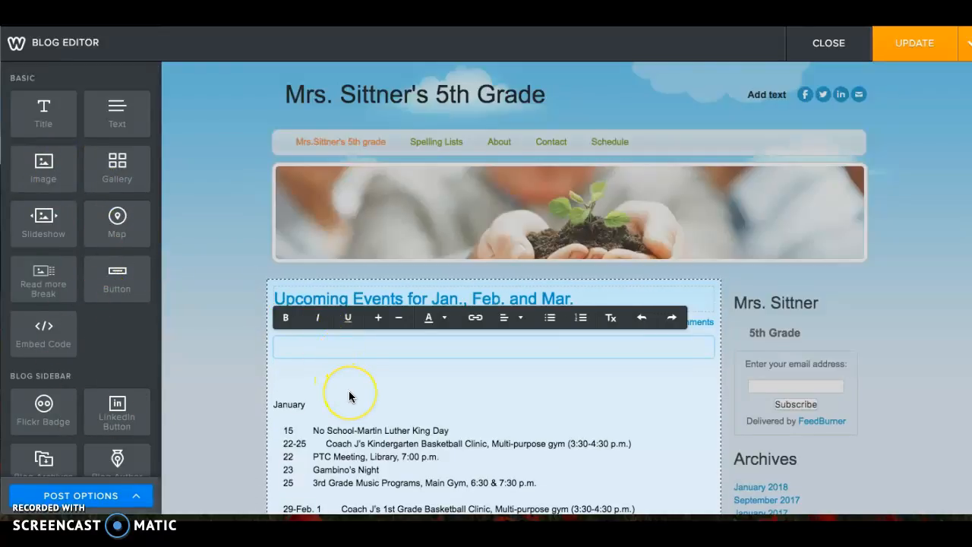
{"action": "scroll", "coordinate": [348, 395], "scroll_direction": "down", "scroll_amount": 3}
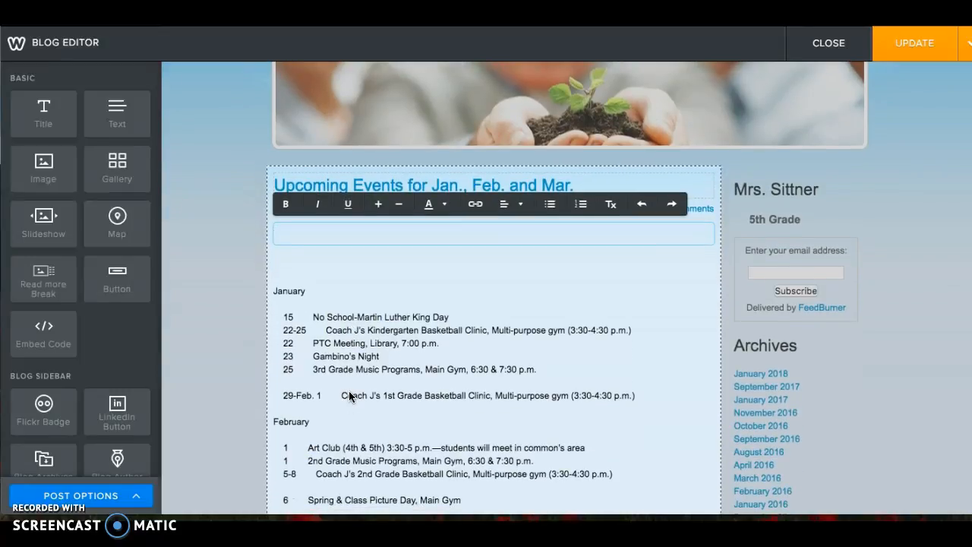
{"action": "scroll", "coordinate": [349, 390], "scroll_direction": "down", "scroll_amount": 2}
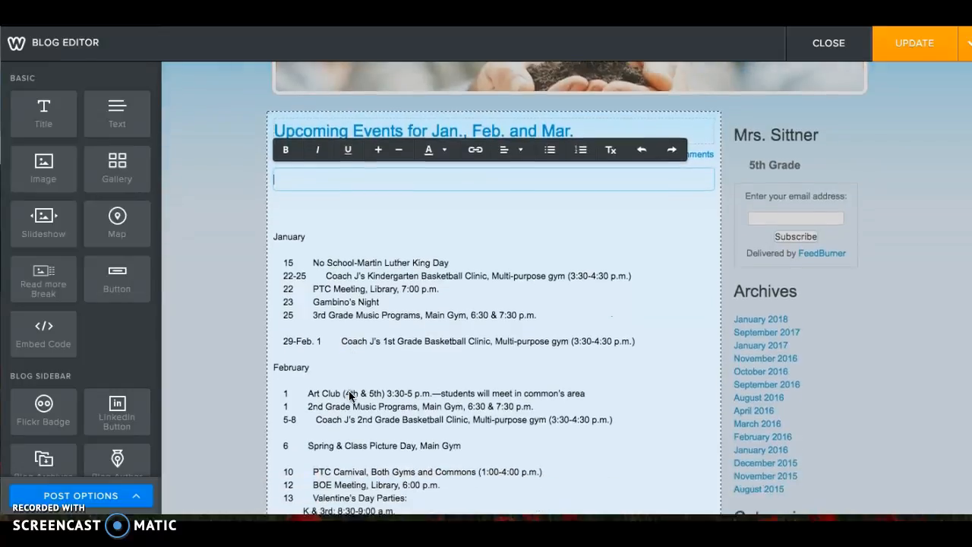
{"action": "scroll", "coordinate": [348, 394], "scroll_direction": "down", "scroll_amount": 1}
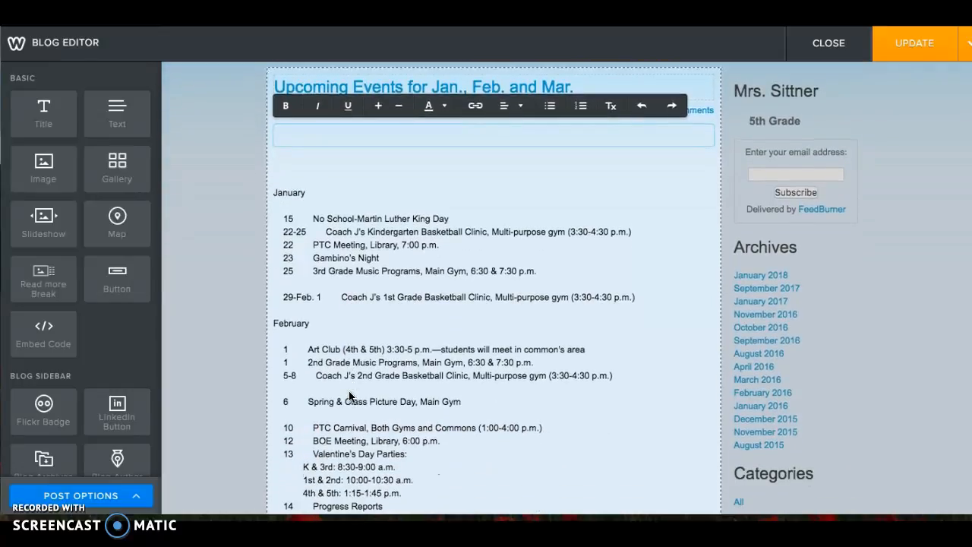
{"action": "scroll", "coordinate": [349, 390], "scroll_direction": "down", "scroll_amount": 1}
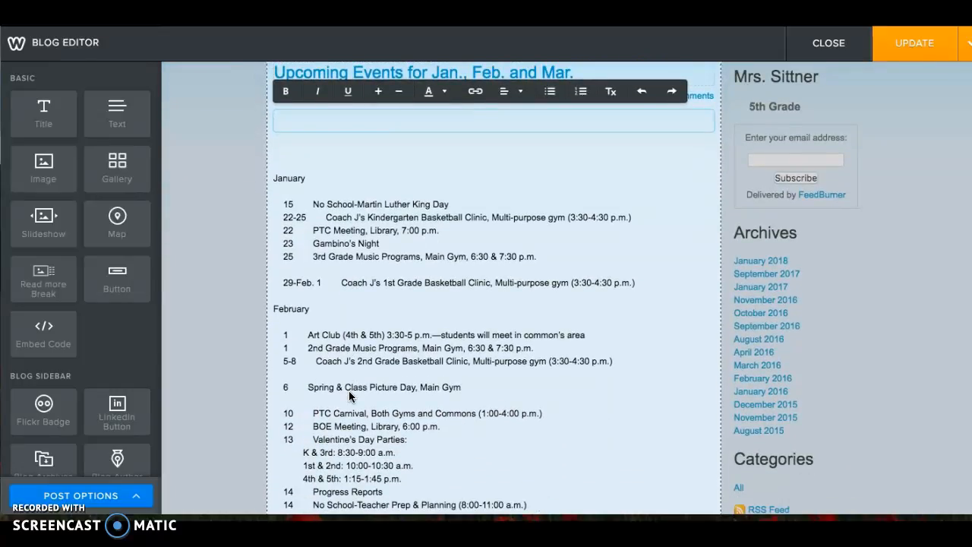
{"action": "scroll", "coordinate": [348, 391], "scroll_direction": "up", "scroll_amount": 2}
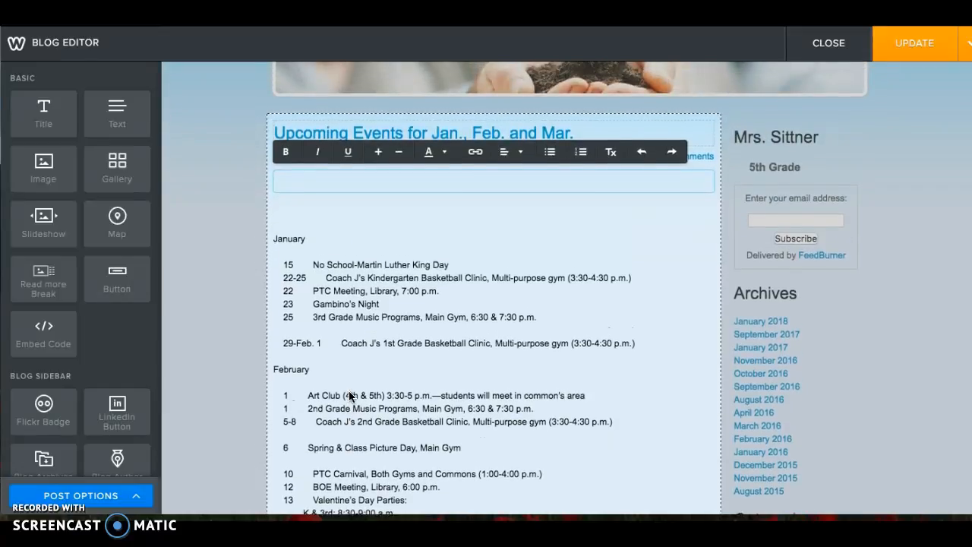
{"action": "scroll", "coordinate": [348, 392], "scroll_direction": "down", "scroll_amount": 2}
{"action": "scroll", "coordinate": [349, 394], "scroll_direction": "down", "scroll_amount": 3}
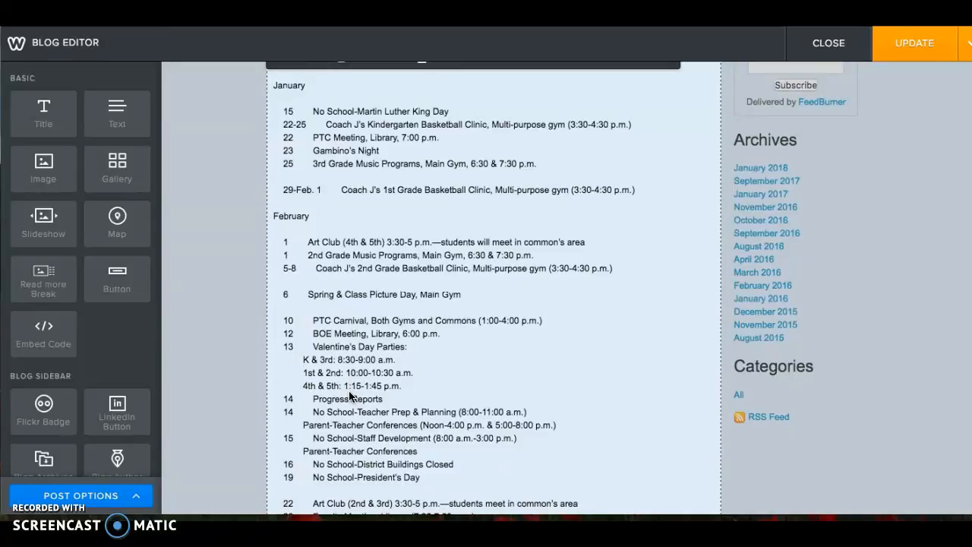
{"action": "scroll", "coordinate": [350, 395], "scroll_direction": "up", "scroll_amount": 7}
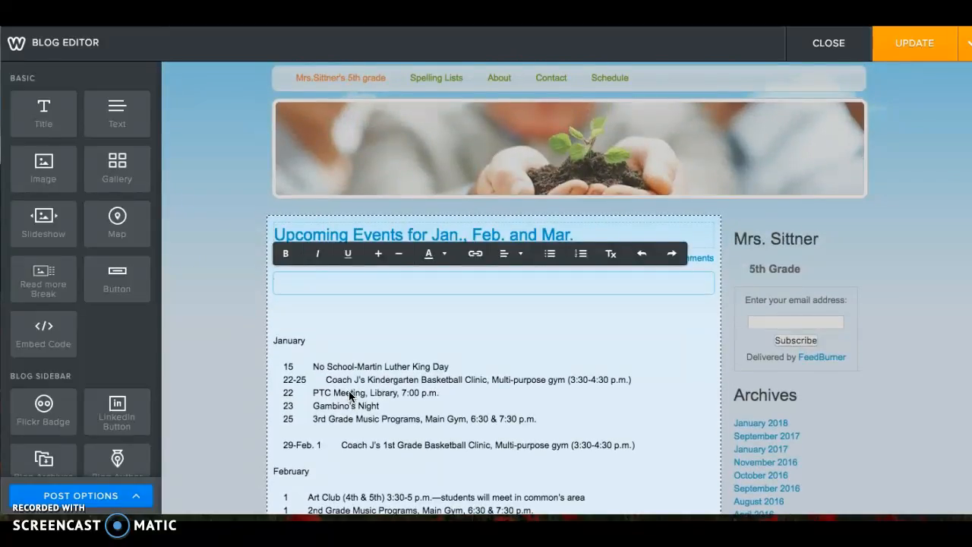
{"action": "scroll", "coordinate": [350, 395], "scroll_direction": "up", "scroll_amount": 1}
{"action": "scroll", "coordinate": [348, 396], "scroll_direction": "up", "scroll_amount": 1}
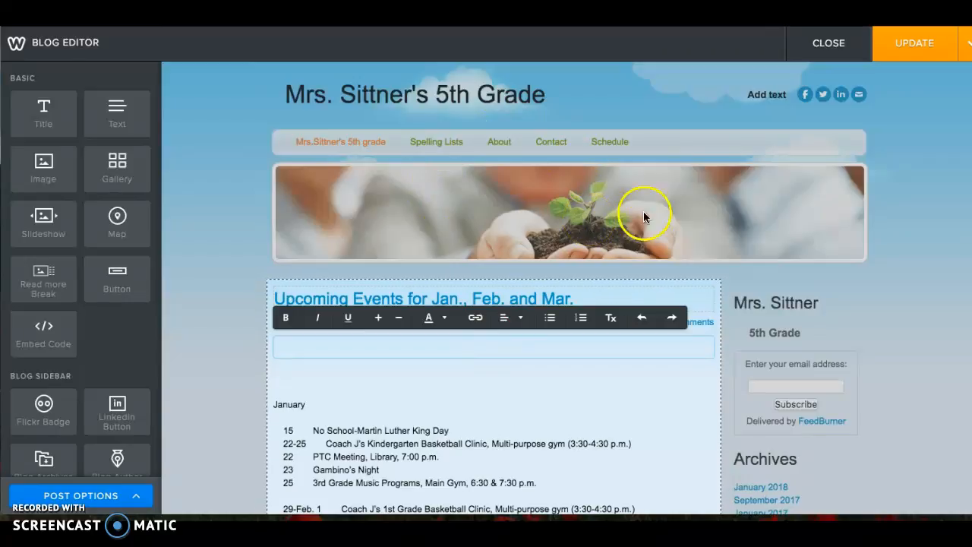
{"action": "scroll", "coordinate": [660, 231], "scroll_direction": "down", "scroll_amount": 3}
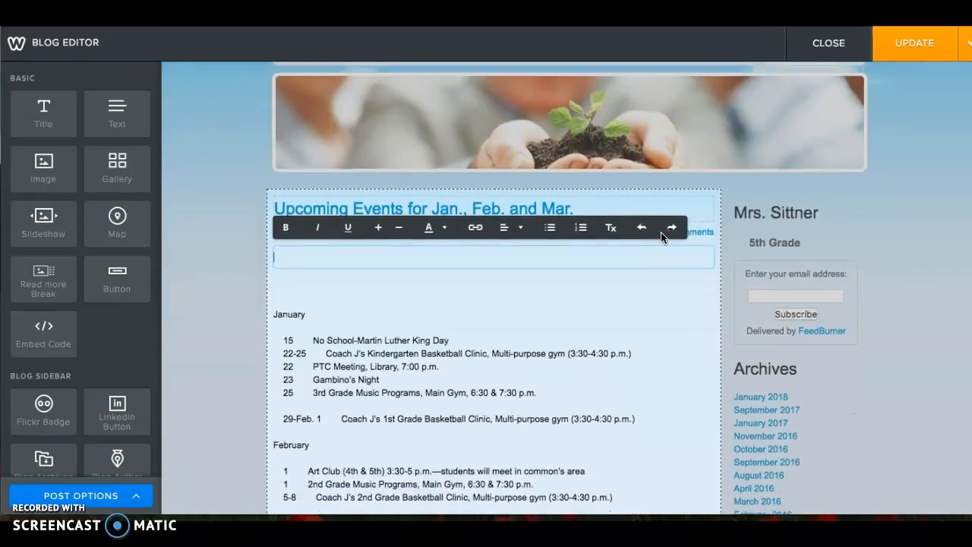